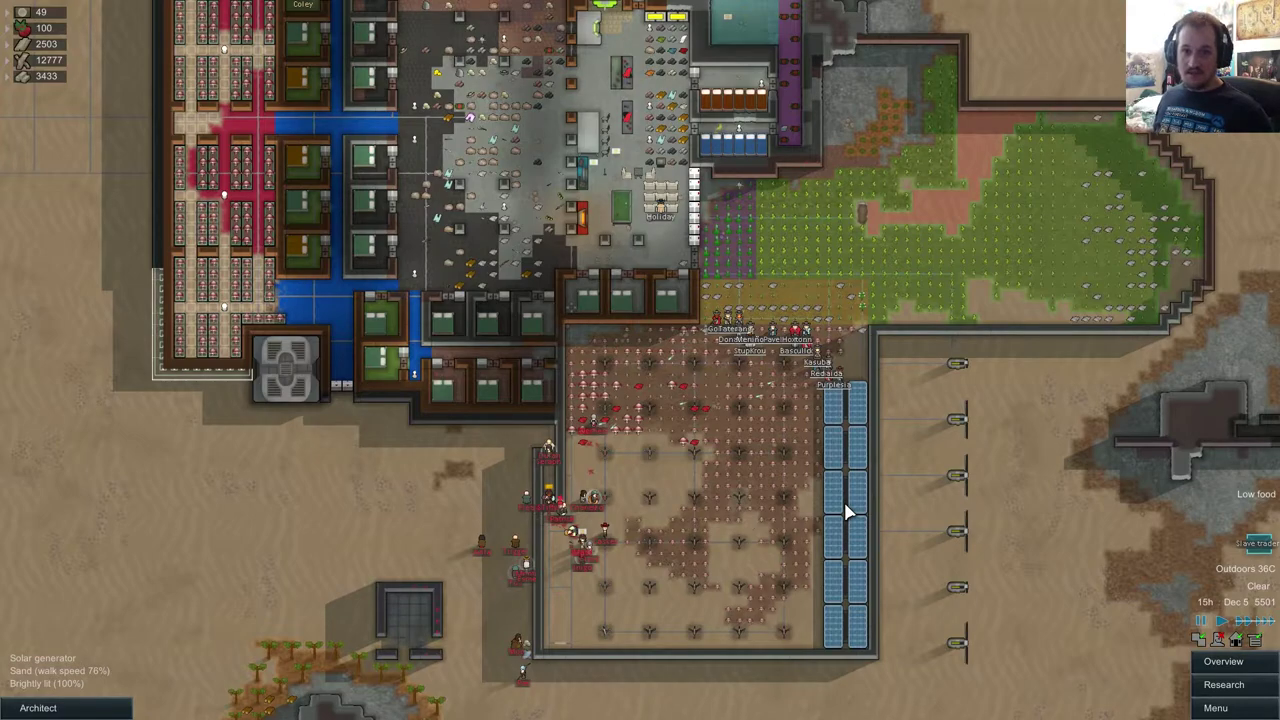
# - Pan and zoom across the colony base: bedrooms, storage hall, crop fields and solar-lined growing zone
pyautogui.scroll(-4, 771, 423)
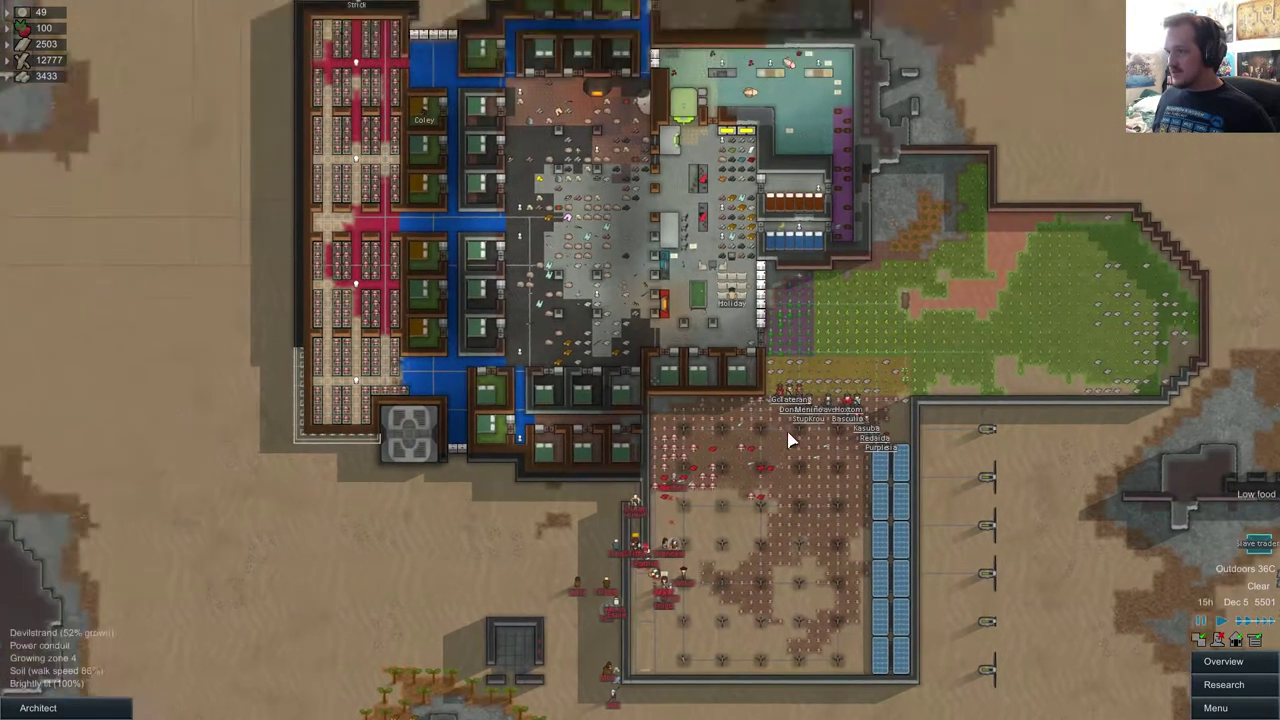
pyautogui.scroll(-1, 818, 484)
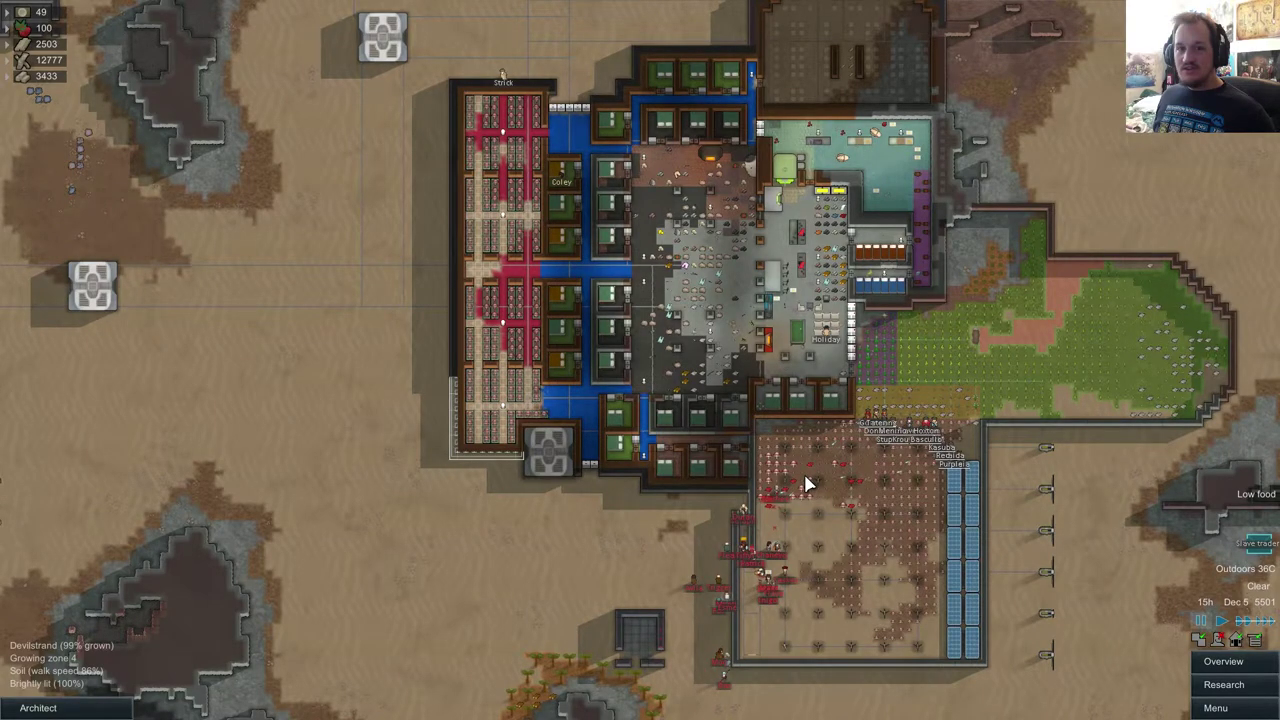
pyautogui.scroll(-1, 782, 467)
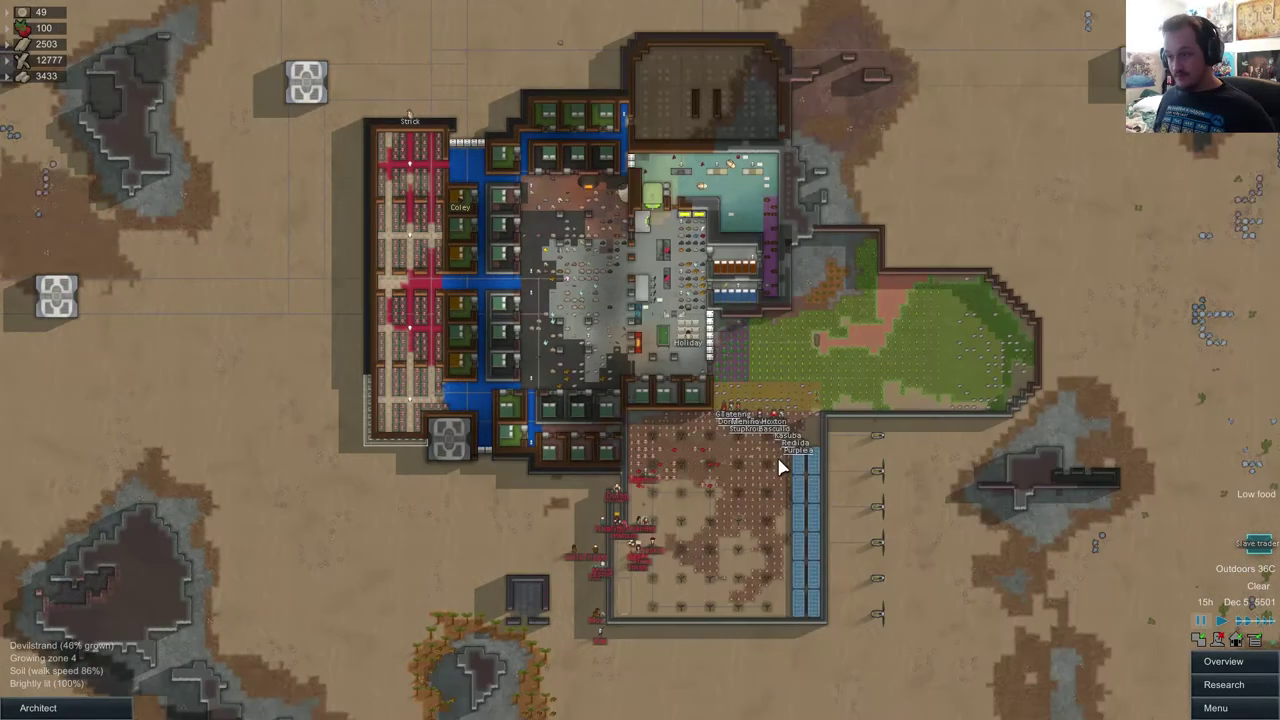
pyautogui.press('s')
pyautogui.press('a')
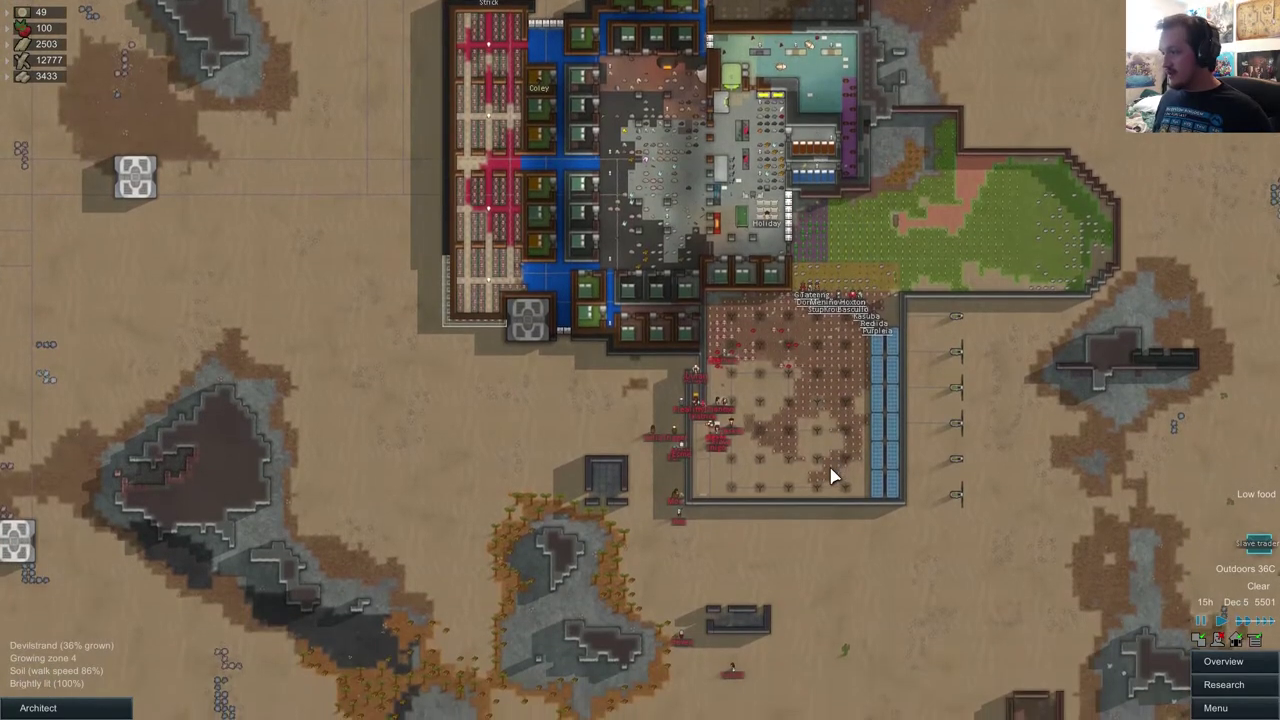
pyautogui.scroll(2, 870, 468)
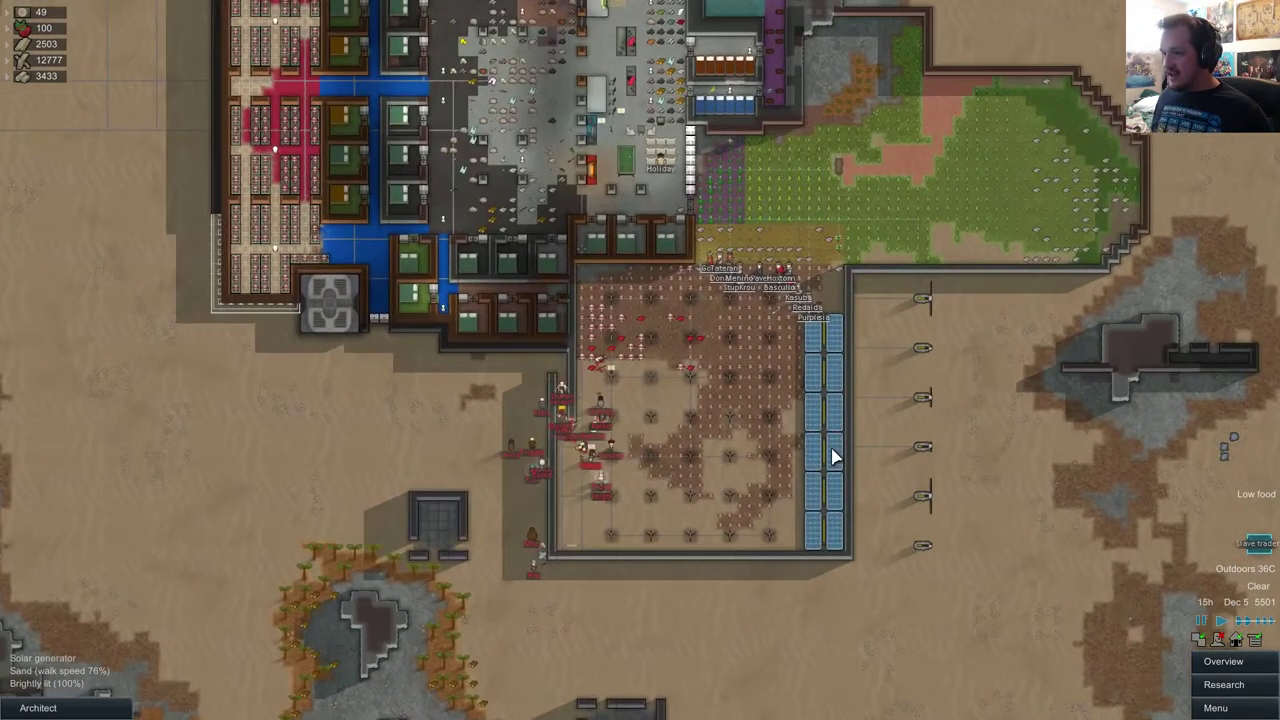
pyautogui.press('a')
pyautogui.press('d')
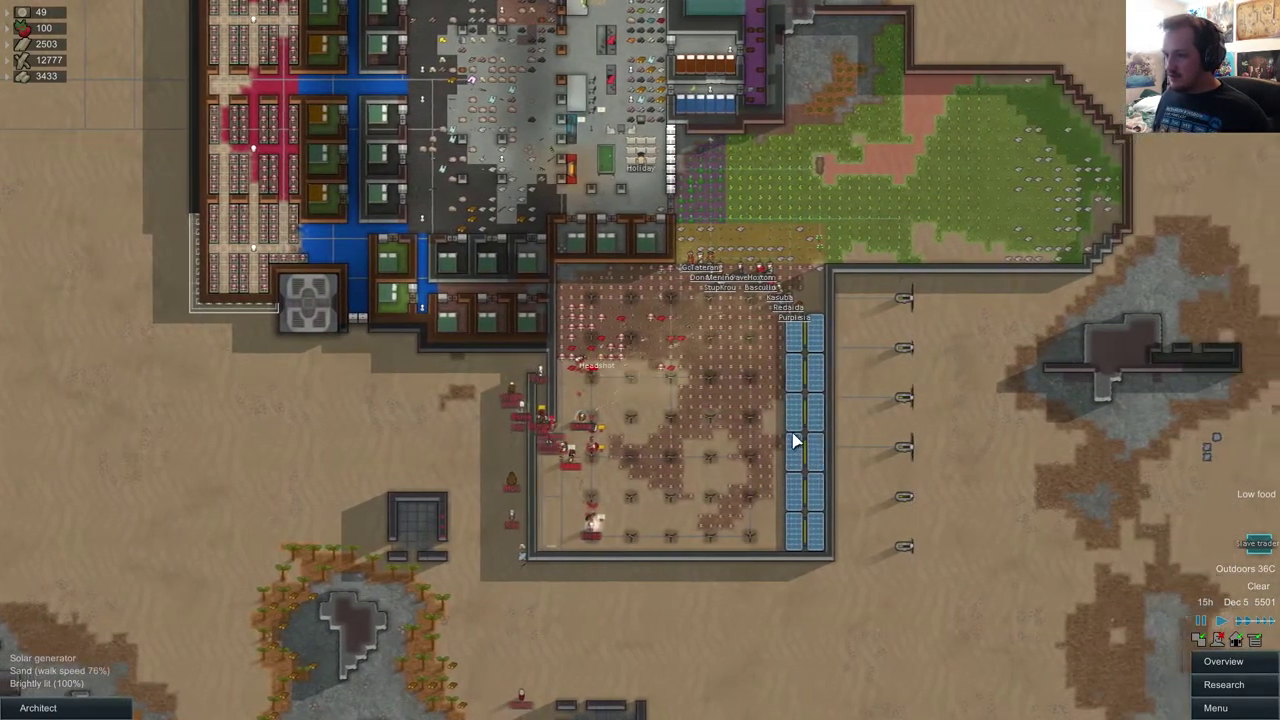
pyautogui.scroll(2, 780, 438)
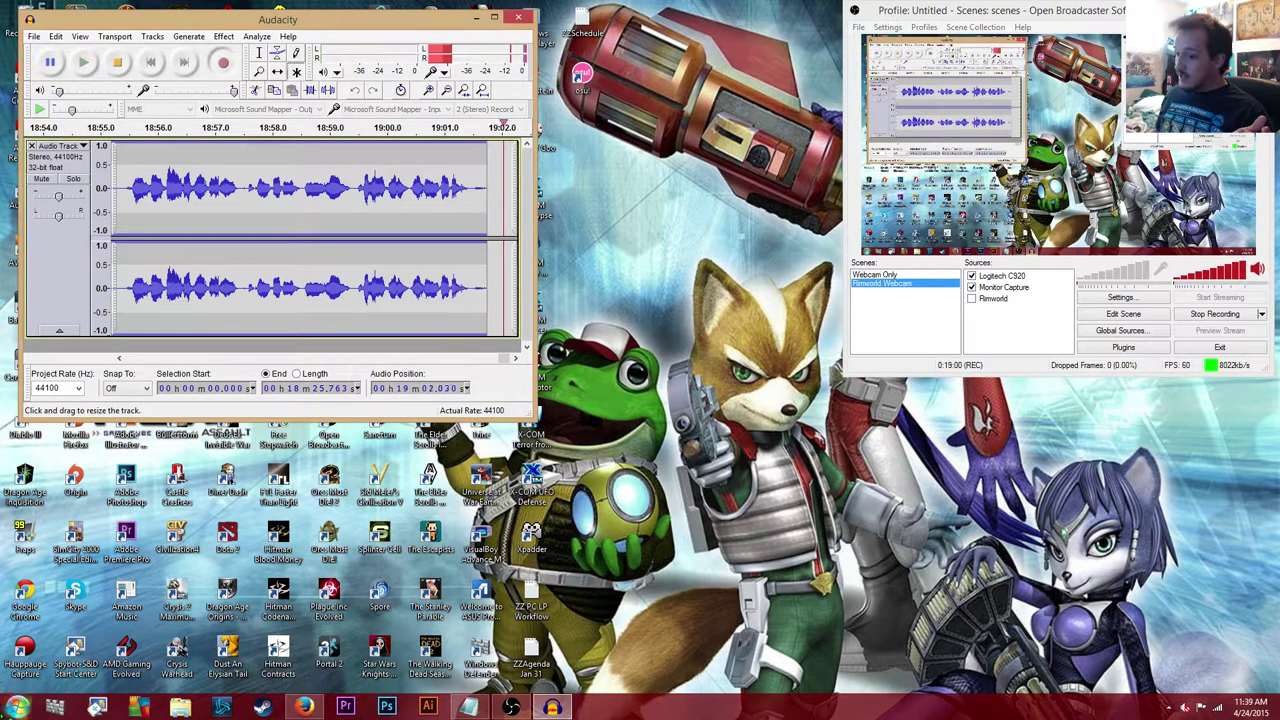
# - Start Free Stopwatch from the Start menu and place its window on the right of the screen
pyautogui.click(16, 707)
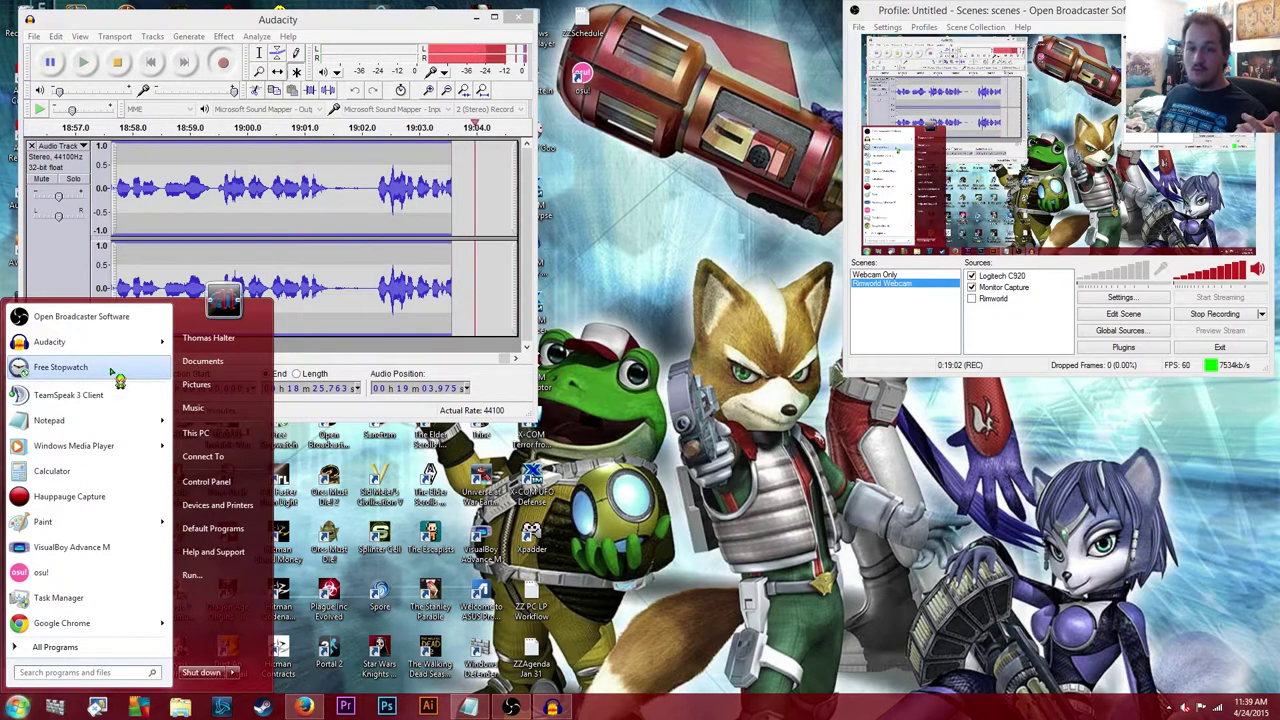
pyautogui.click(60, 367)
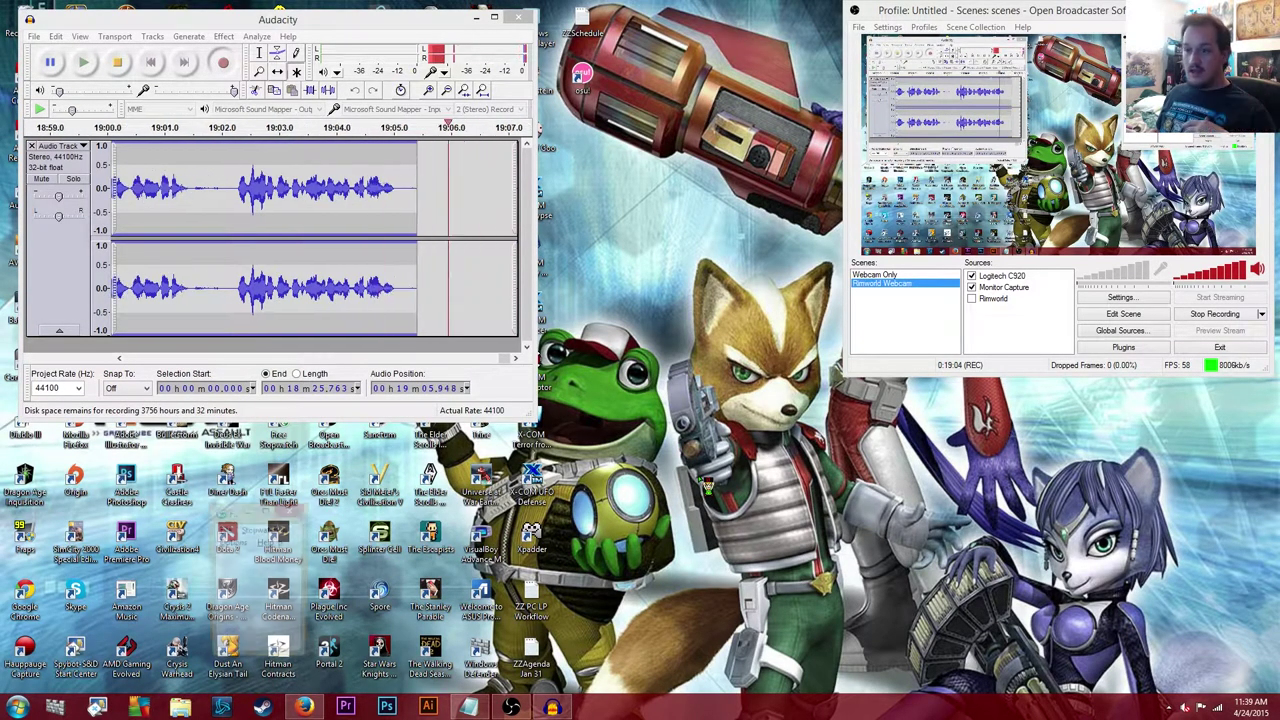
pyautogui.moveTo(242, 516); pyautogui.dragTo(888, 456)
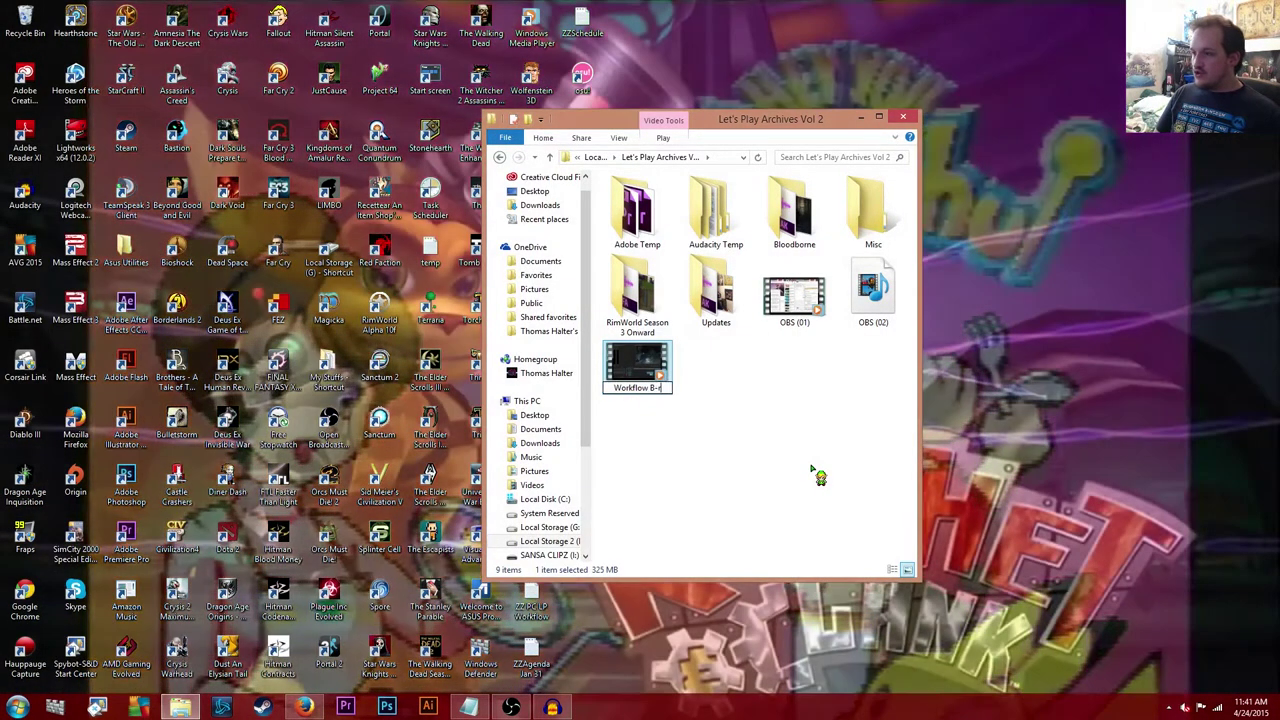
# - Rename the two OBS recordings to Workflow B-roll 1 and Workflow B-roll 2
pyautogui.write('B-roll')
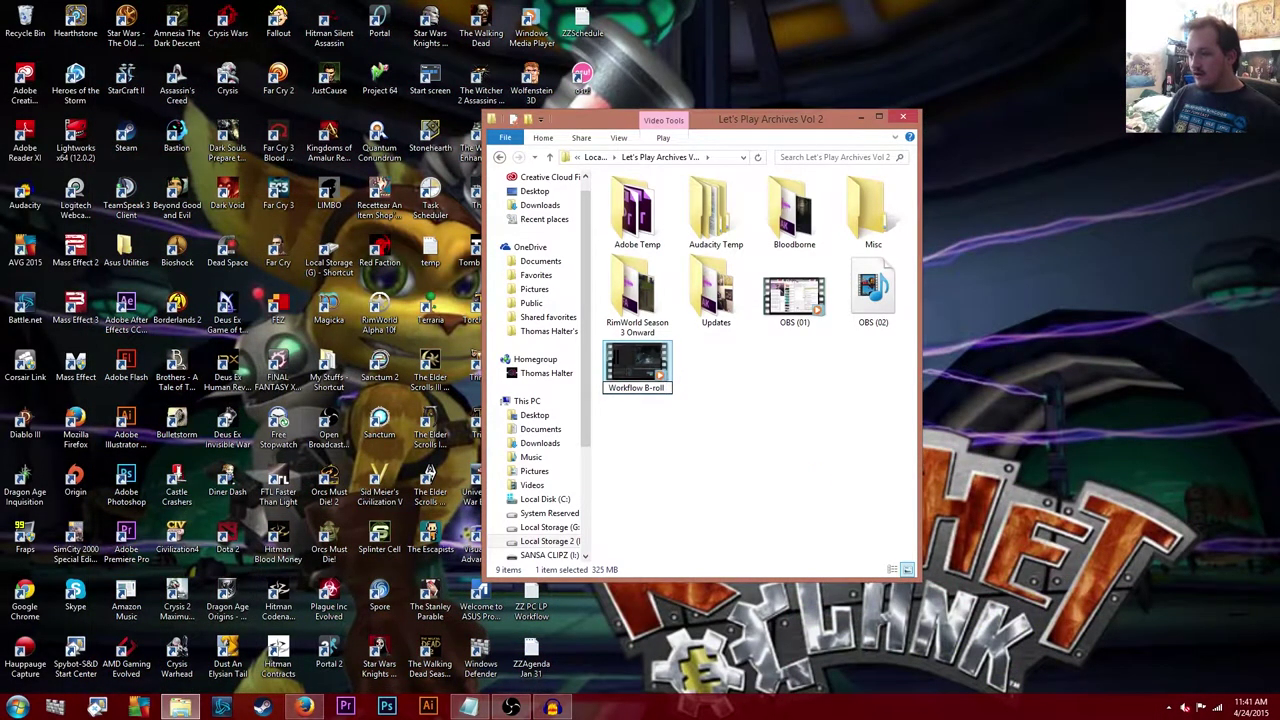
pyautogui.write(' 1')
pyautogui.press('Return')
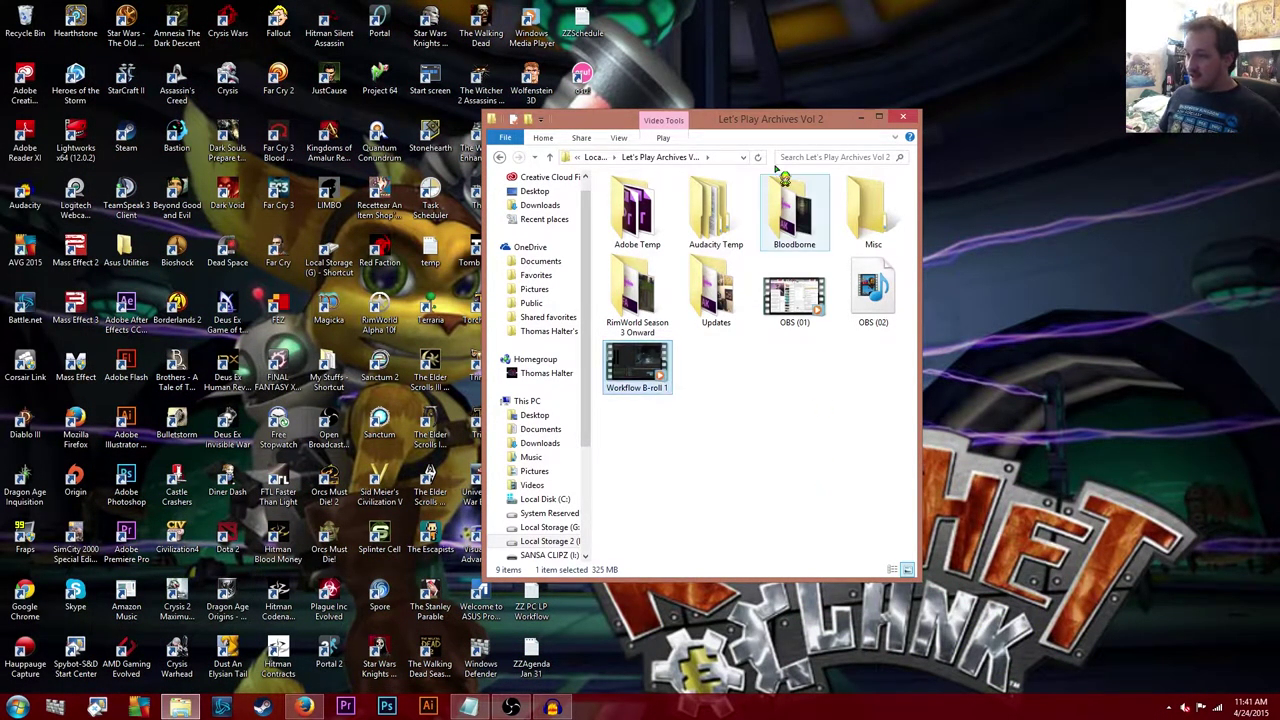
pyautogui.click(795, 318)
pyautogui.rightClick(790, 318)
pyautogui.click(843, 530)
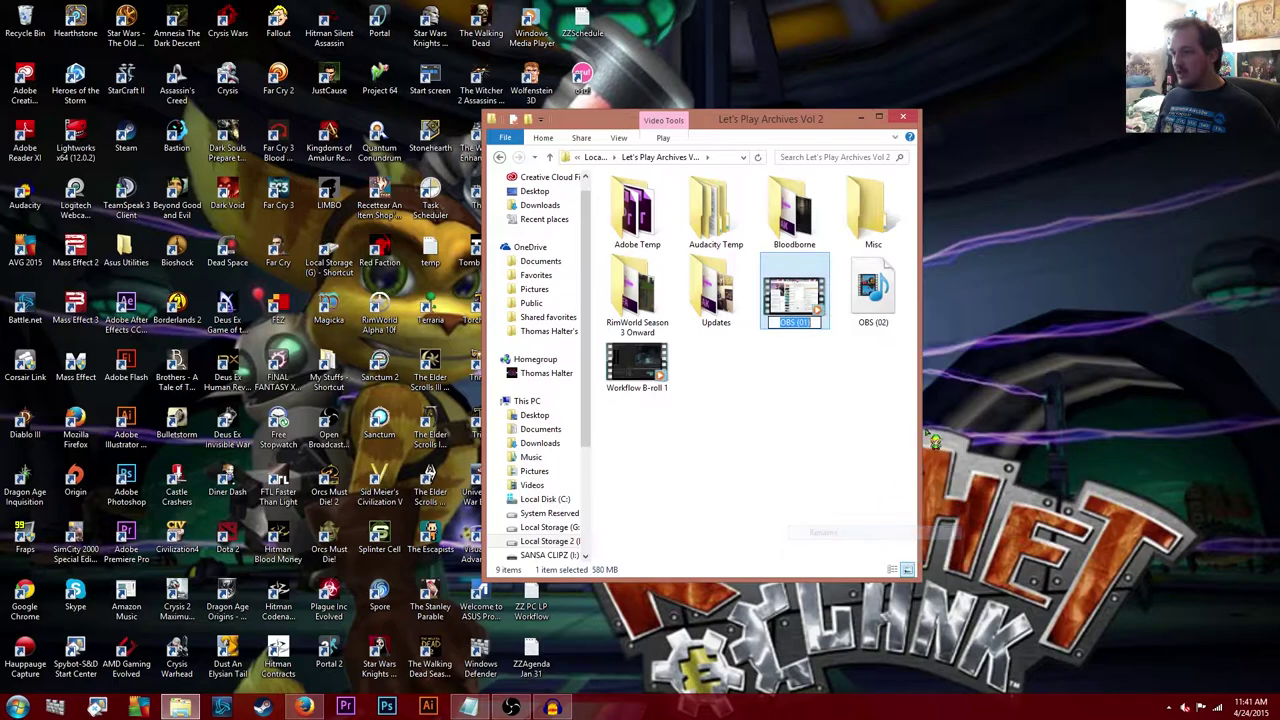
pyautogui.write('Workflo')
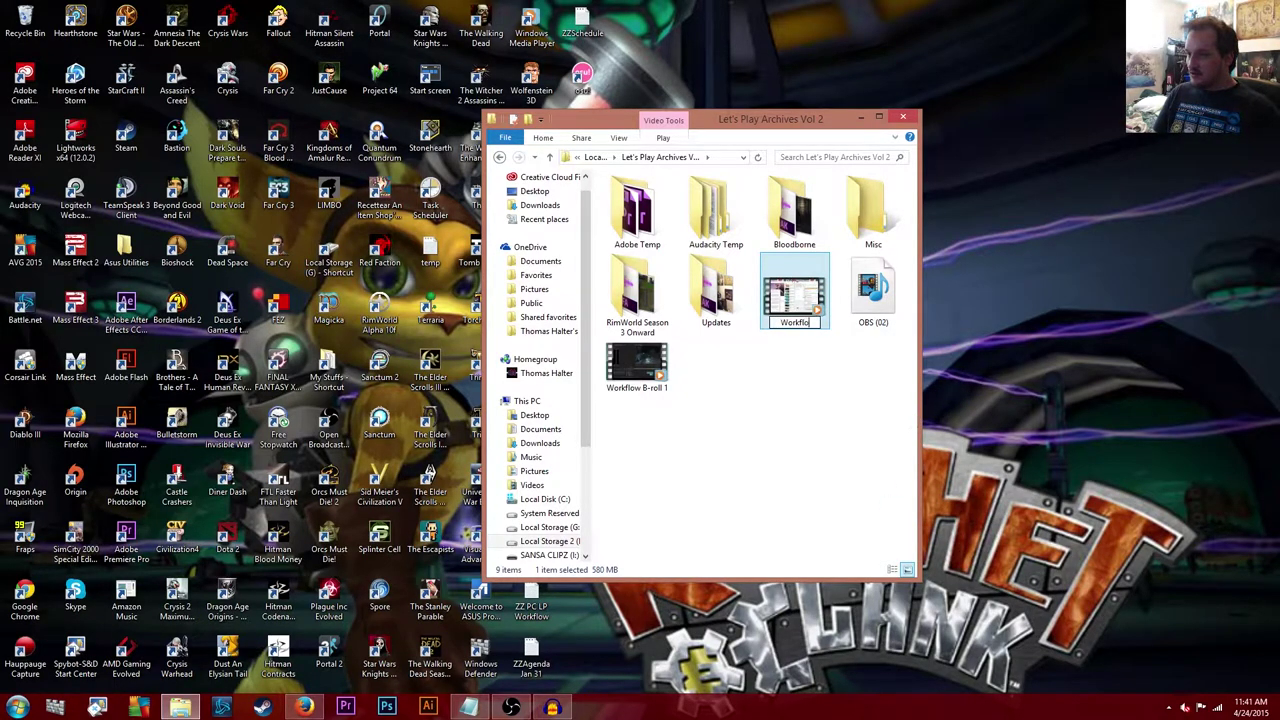
pyautogui.write('w B-roll 2')
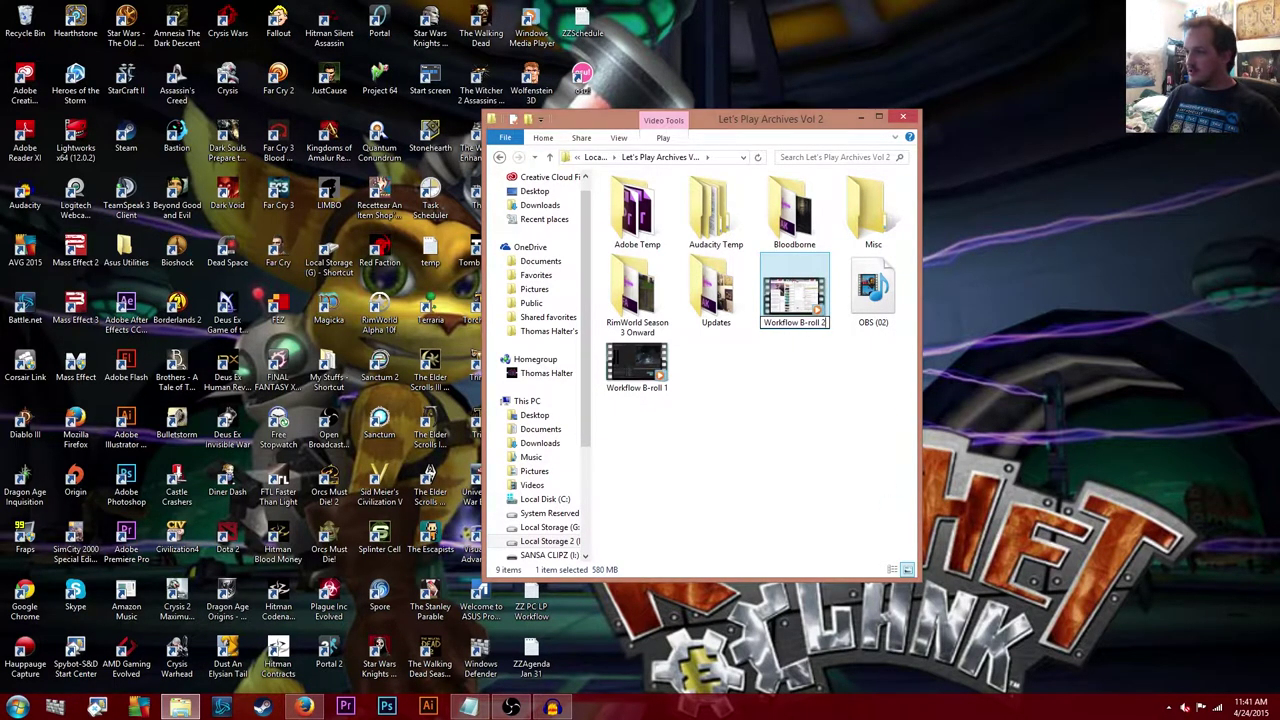
pyautogui.press('Return')
# - Move both Workflow B-roll videos into the Misc folder and open it
pyautogui.keyDown('ctrl'); pyautogui.click(872, 295); pyautogui.keyUp('ctrl')
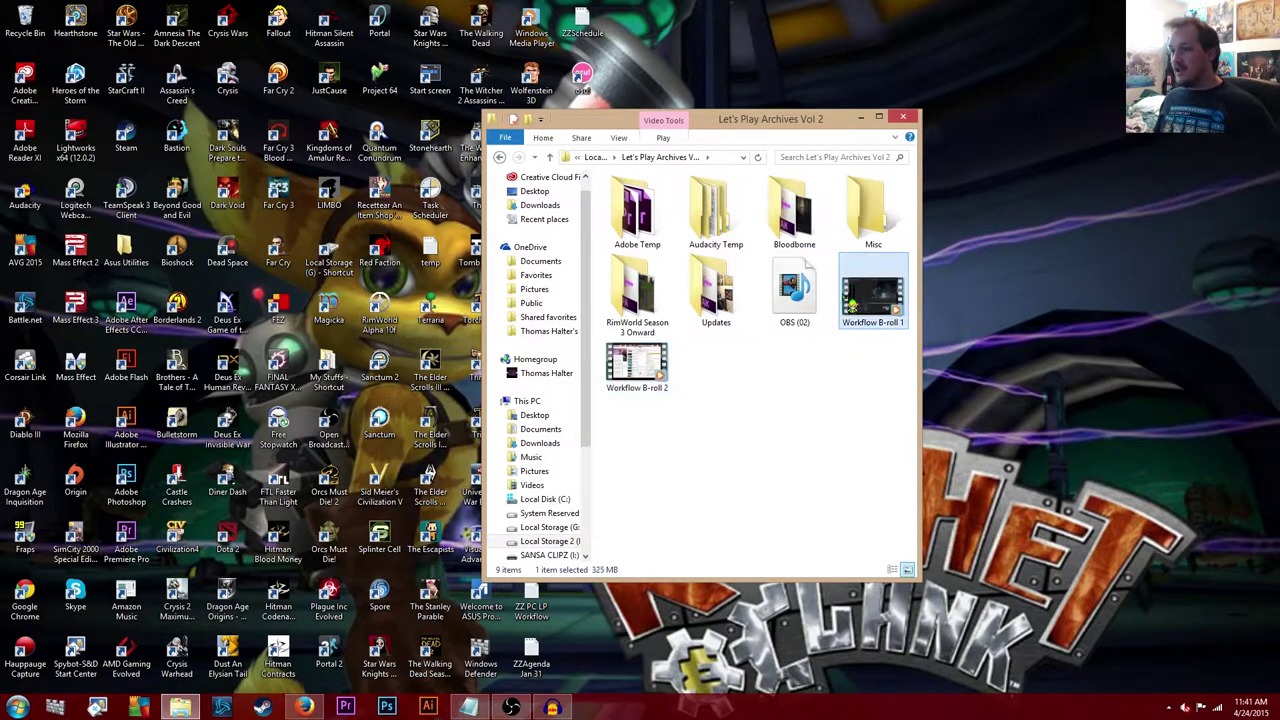
pyautogui.moveTo(887, 318); pyautogui.dragTo(874, 222)
pyautogui.doubleClick(870, 215)
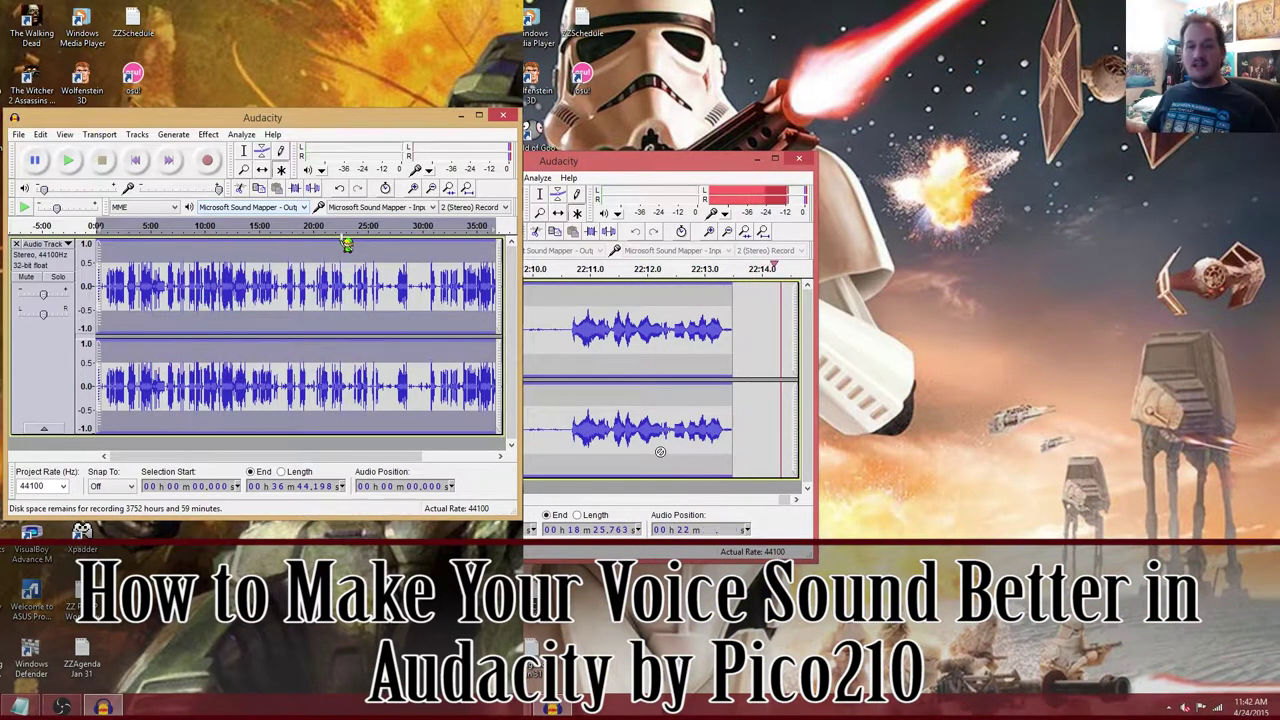
# - Normalize the commentary track to a -1.0 dB peak with DC offset removed
pyautogui.click(208, 134)
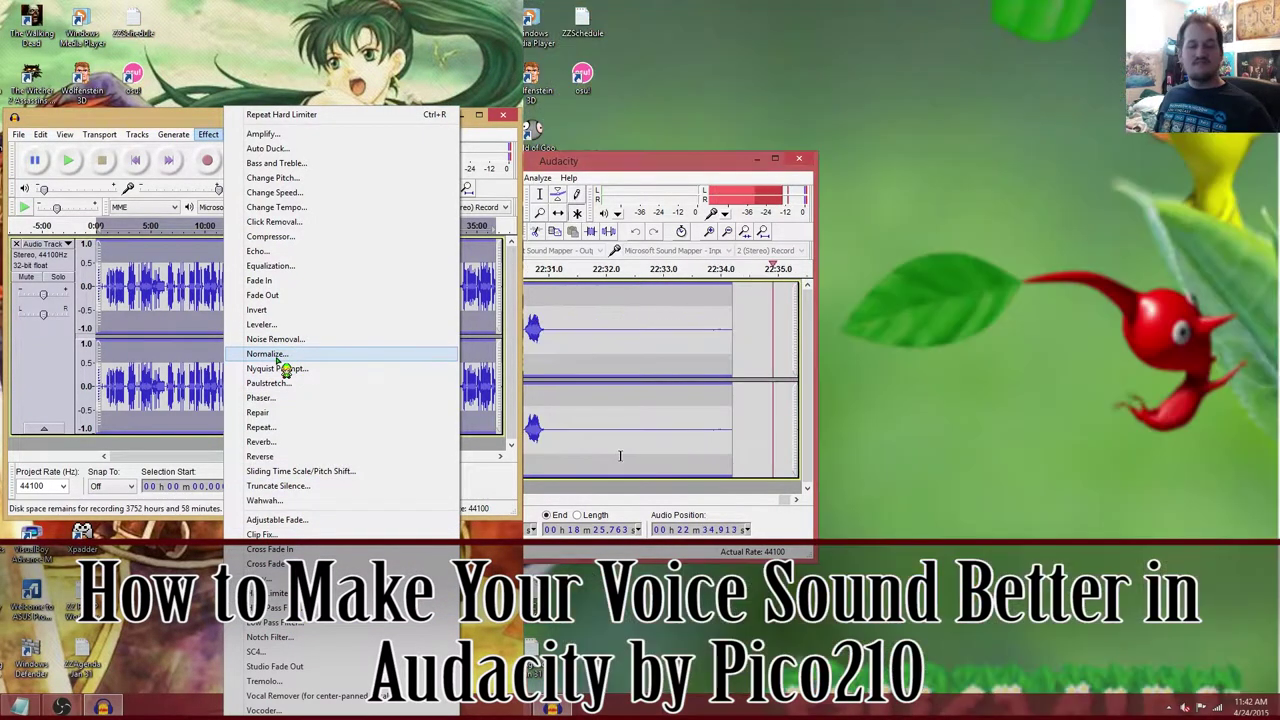
pyautogui.click(284, 354)
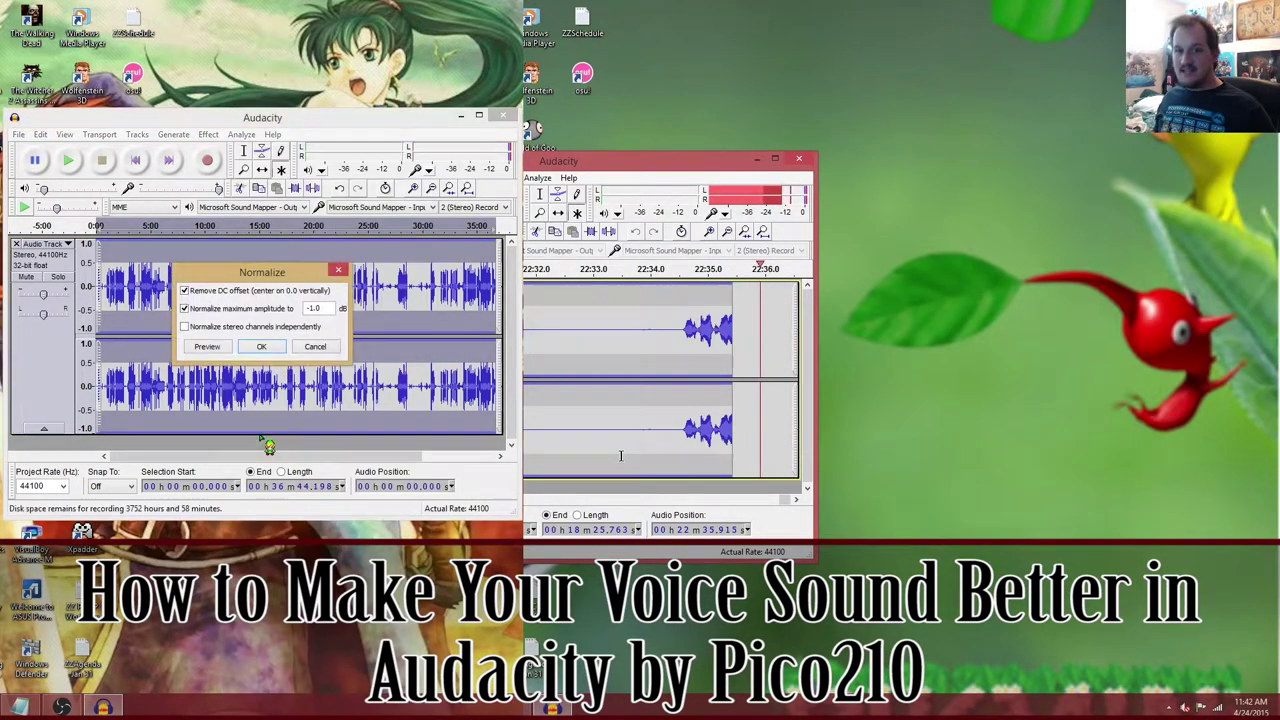
pyautogui.click(261, 346)
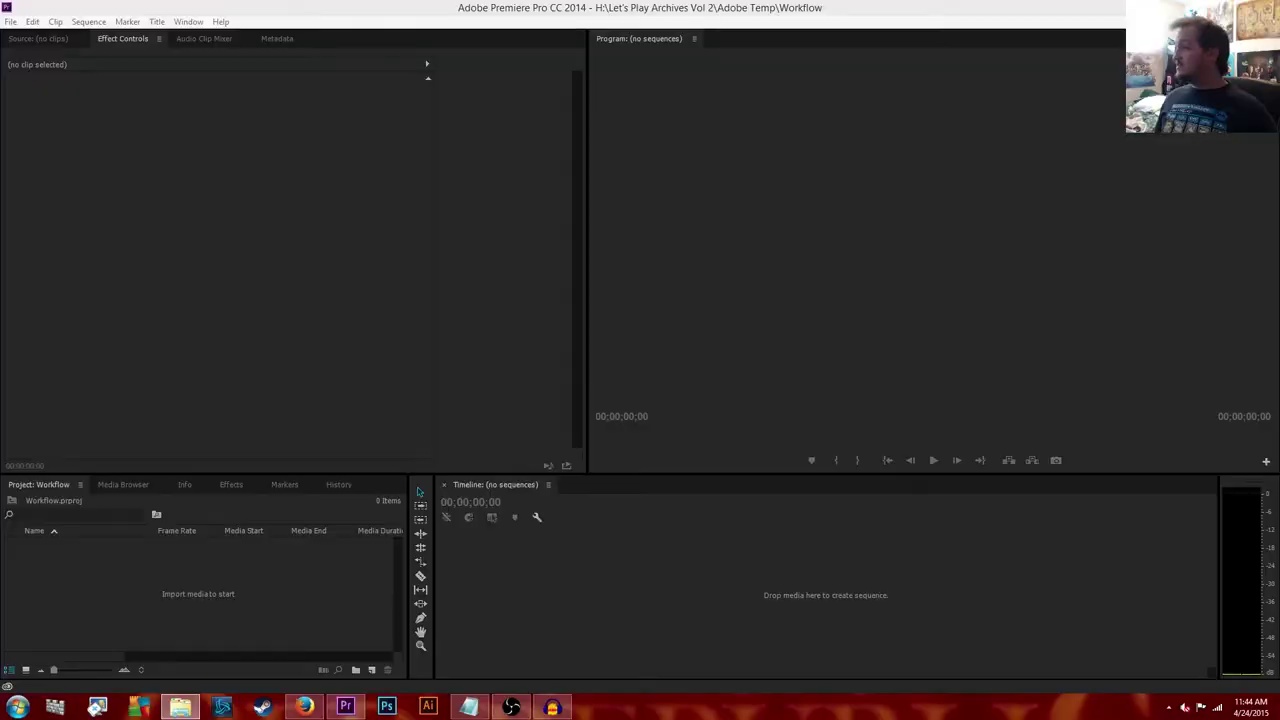
# - Import the B-roll MP4 files and drag both clips onto the empty Timeline as one sequence
pyautogui.moveTo(532, 392); pyautogui.dragTo(266, 592)
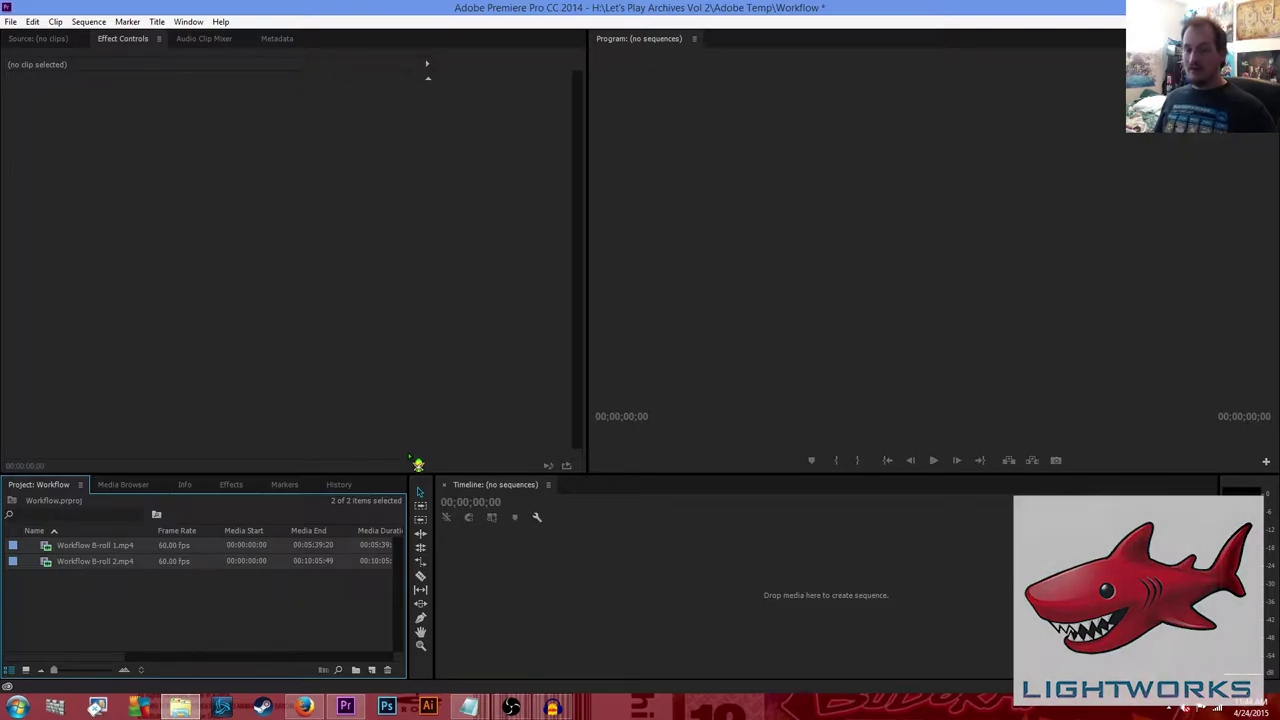
pyautogui.moveTo(418, 464); pyautogui.dragTo(700, 560)
pyautogui.moveTo(137, 577); pyautogui.dragTo(747, 612)
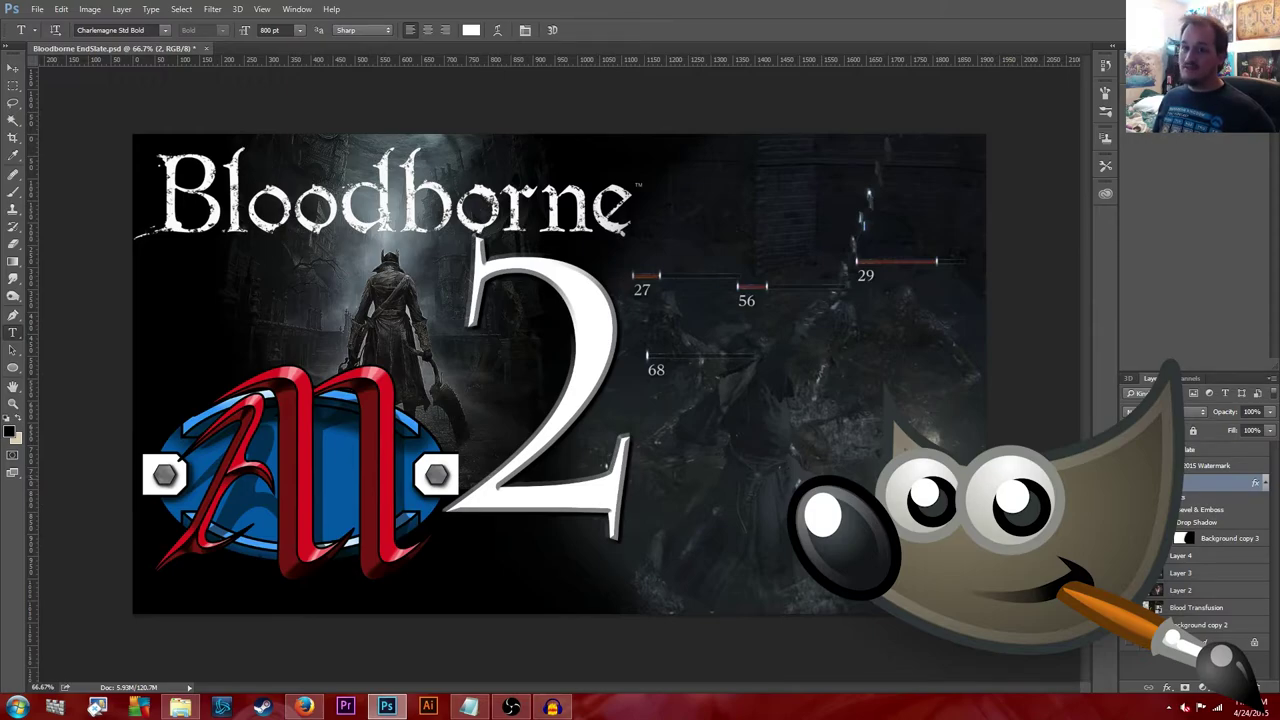
# - Replace the end slate's large episode number 2 with 3
pyautogui.click(525, 370)
pyautogui.moveTo(525, 370); pyautogui.dragTo(642, 370)
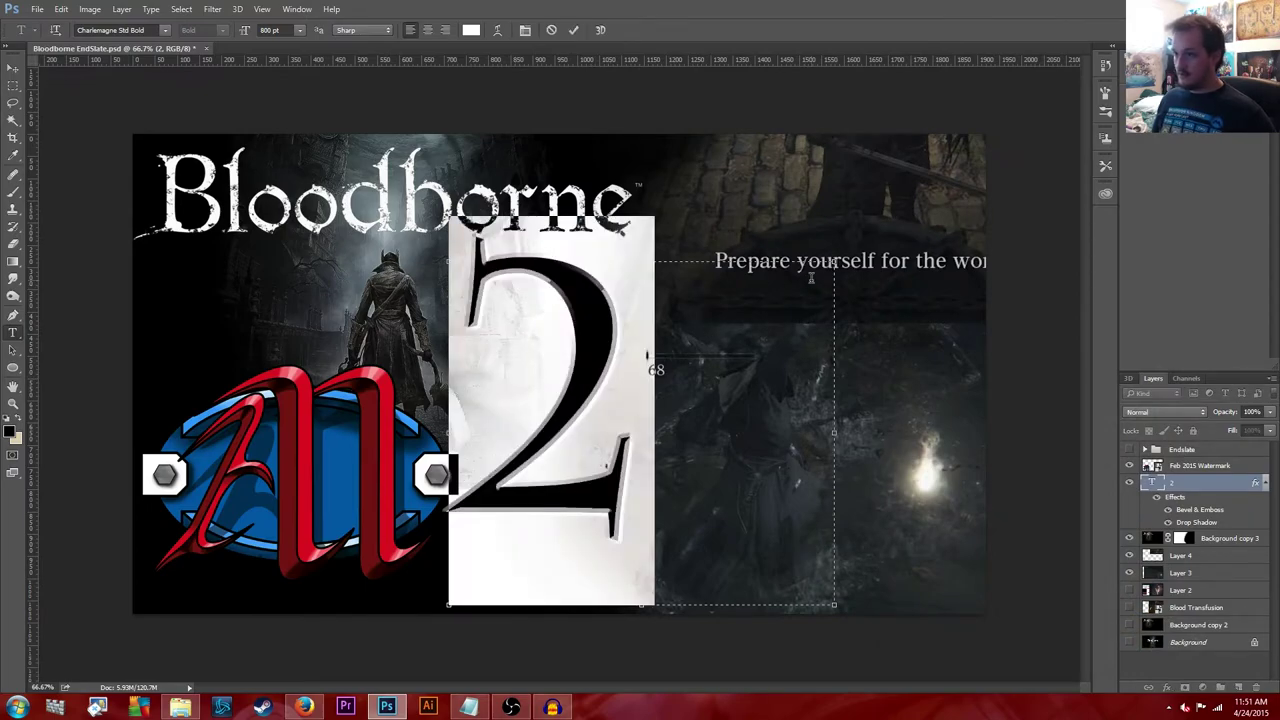
pyautogui.click(814, 279)
pyautogui.write('3')
pyautogui.hotkey('ctrl', 'Return')
# - Move the Layer 4 background strip lower on the slate
pyautogui.press('v')
pyautogui.keyDown('ctrl'); pyautogui.click(540, 240); pyautogui.keyUp('ctrl')
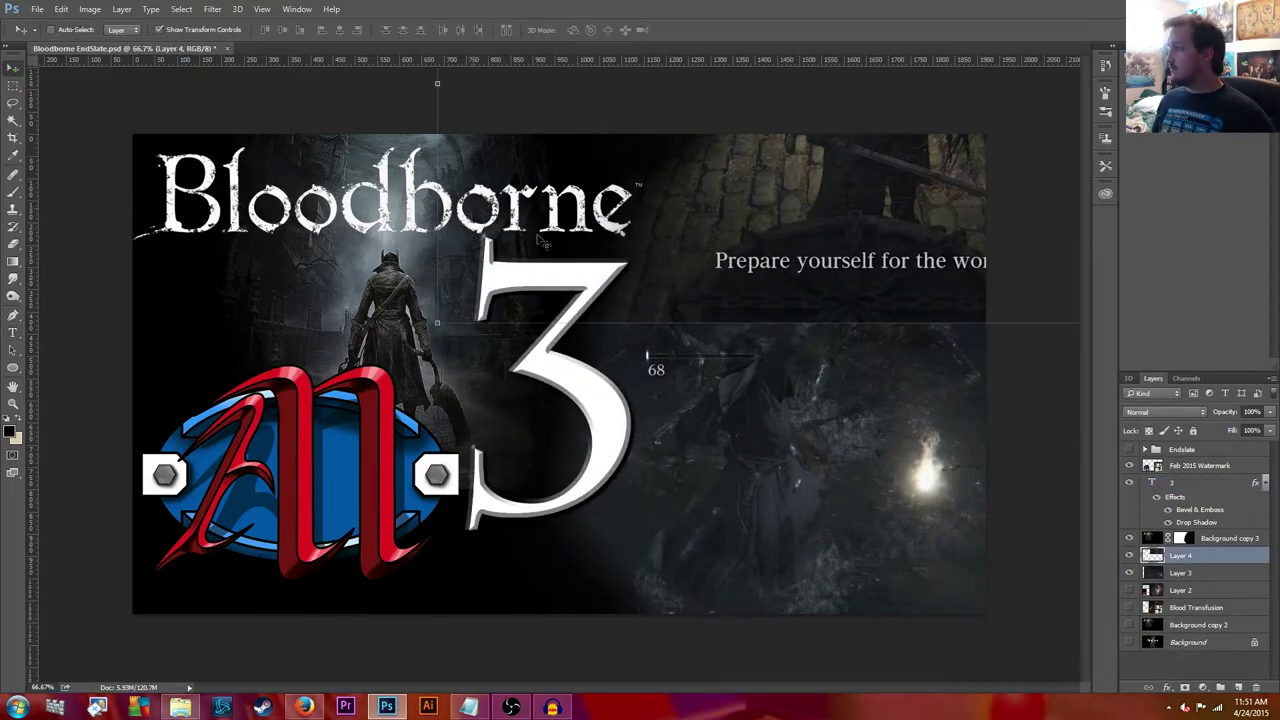
pyautogui.moveTo(763, 284); pyautogui.dragTo(672, 578)
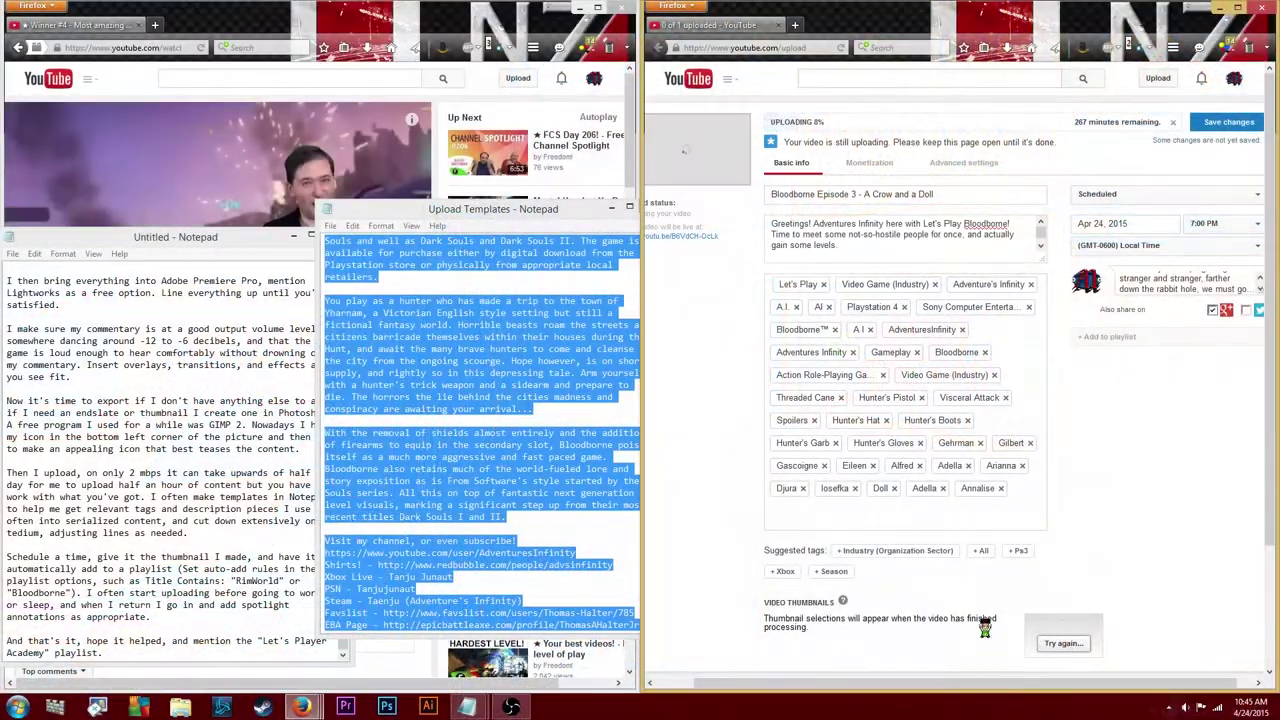
# - Copy the Bloodborne tag list from the Upload Templates file into the video's Tags field
pyautogui.click(1010, 447)
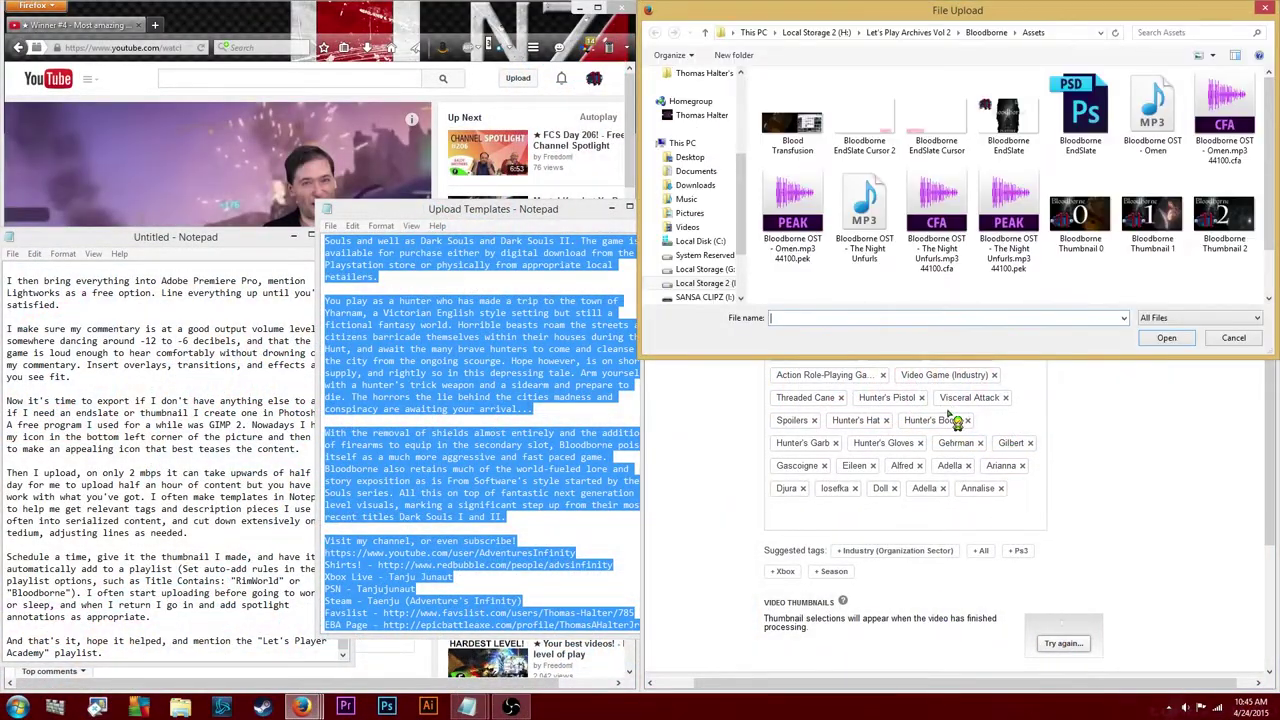
pyautogui.scroll(-1, 1167, 288)
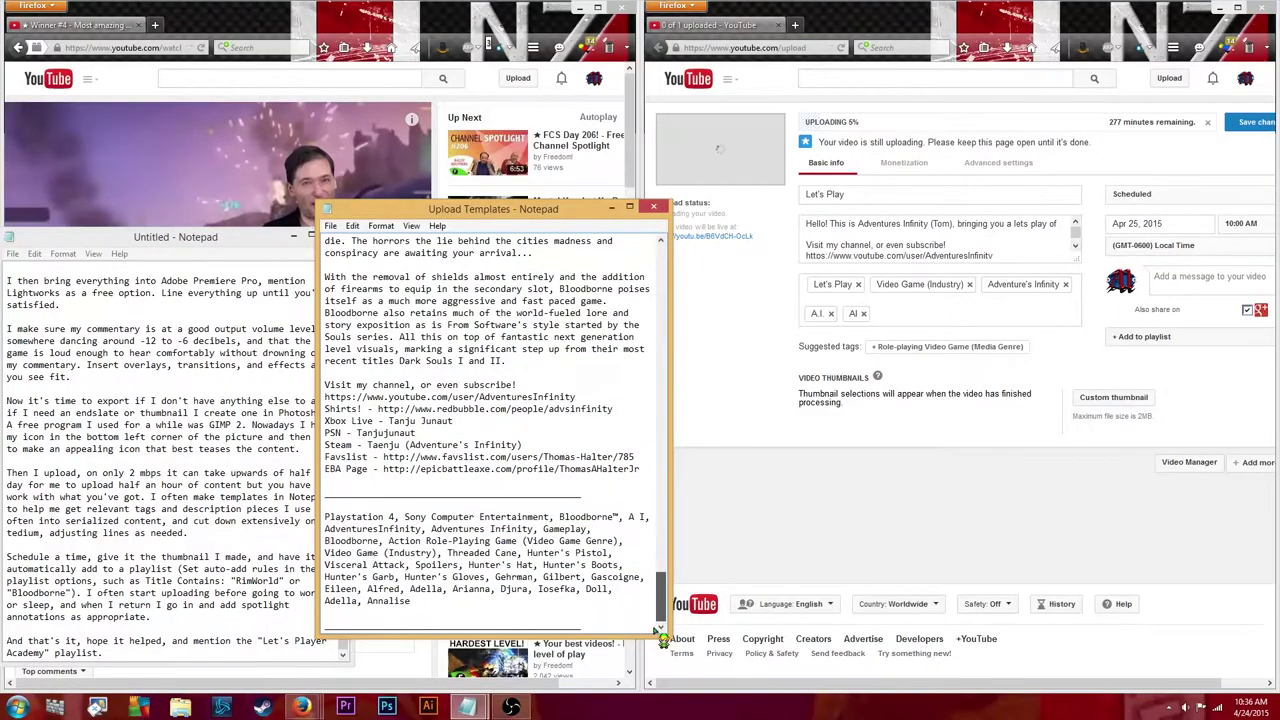
pyautogui.moveTo(410, 601); pyautogui.dragTo(270, 520)
pyautogui.hotkey('ctrl', 'c')
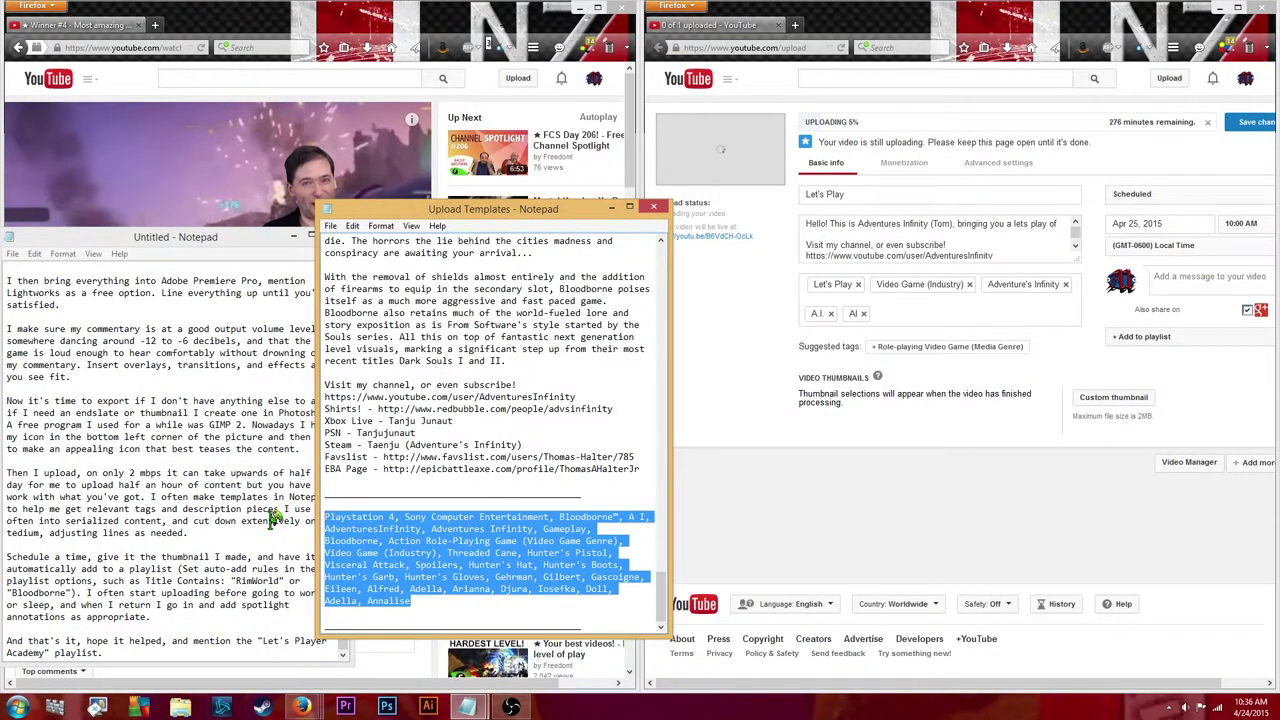
pyautogui.click(920, 310)
pyautogui.hotkey('ctrl', 'v')
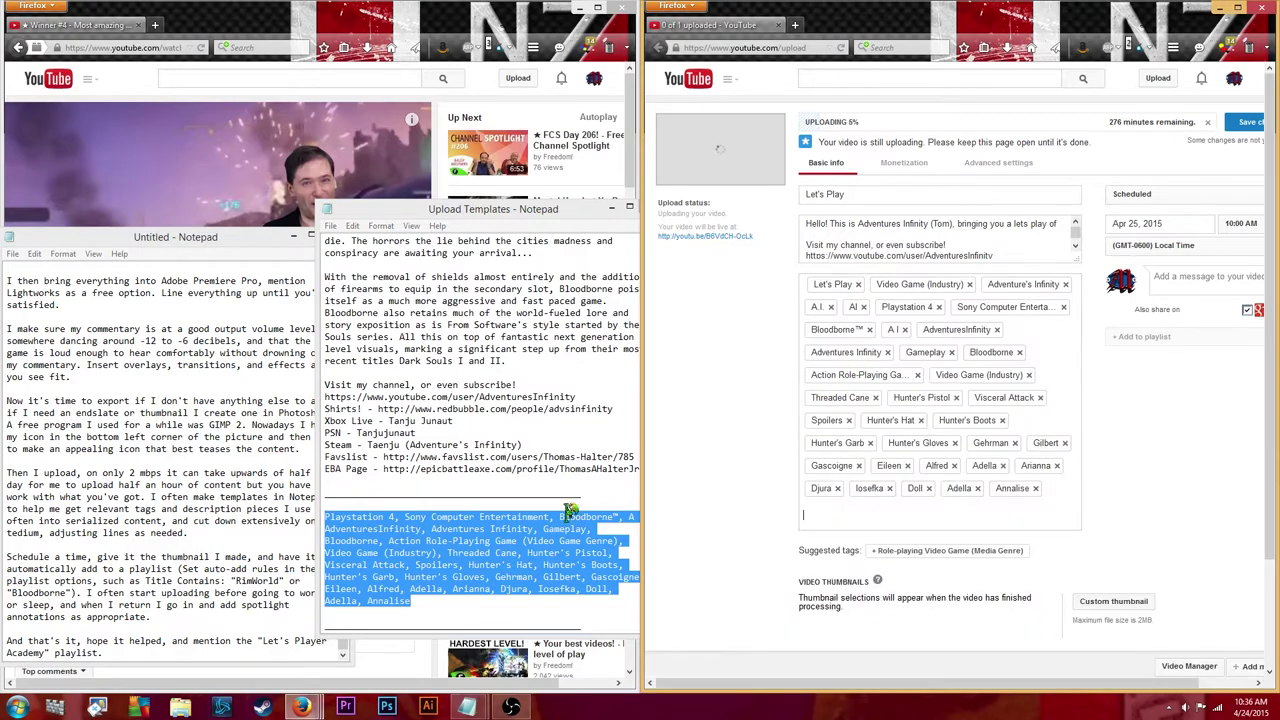
# - Replace the video description with the template description and open the scheduled publish time list
pyautogui.click(590, 470)
pyautogui.scroll(9, 640, 470)
pyautogui.moveTo(540, 612); pyautogui.dragTo(291, 375)
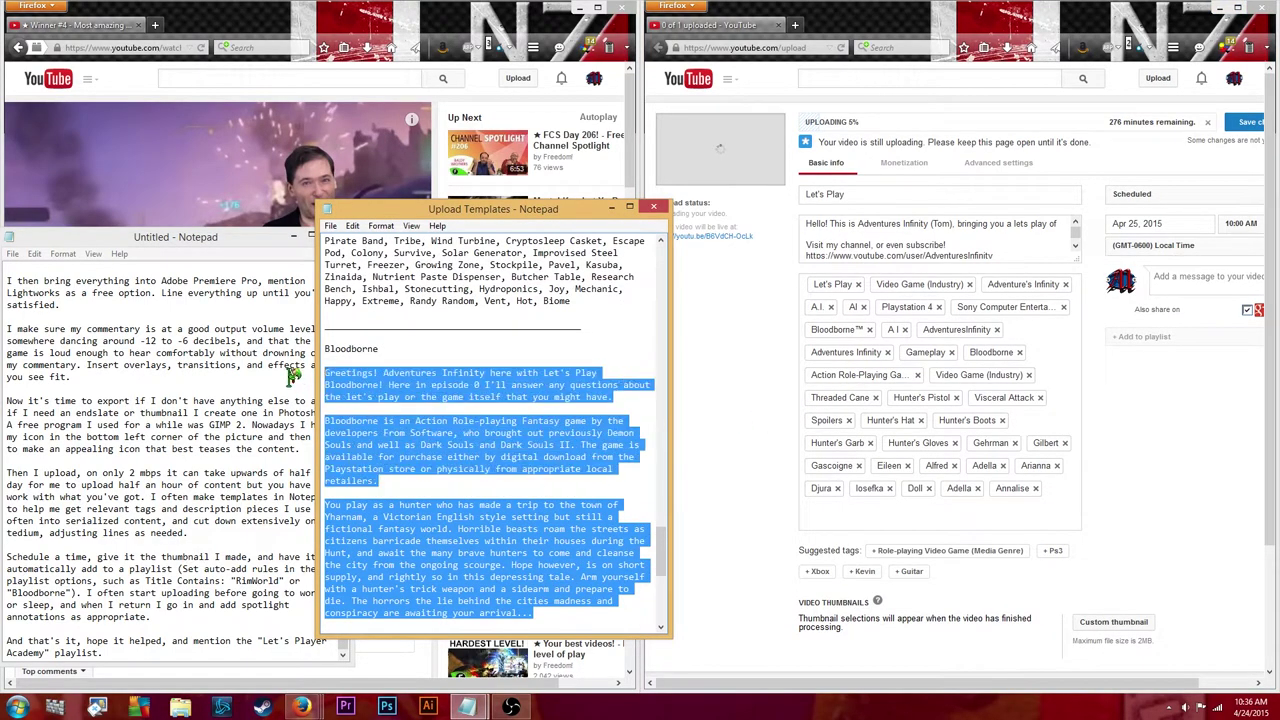
pyautogui.hotkey('ctrl', 'shift', 'End')
pyautogui.hotkey('ctrl', 'c')
pyautogui.click(812, 230)
pyautogui.hotkey('ctrl', 'a')
pyautogui.hotkey('ctrl', 'v')
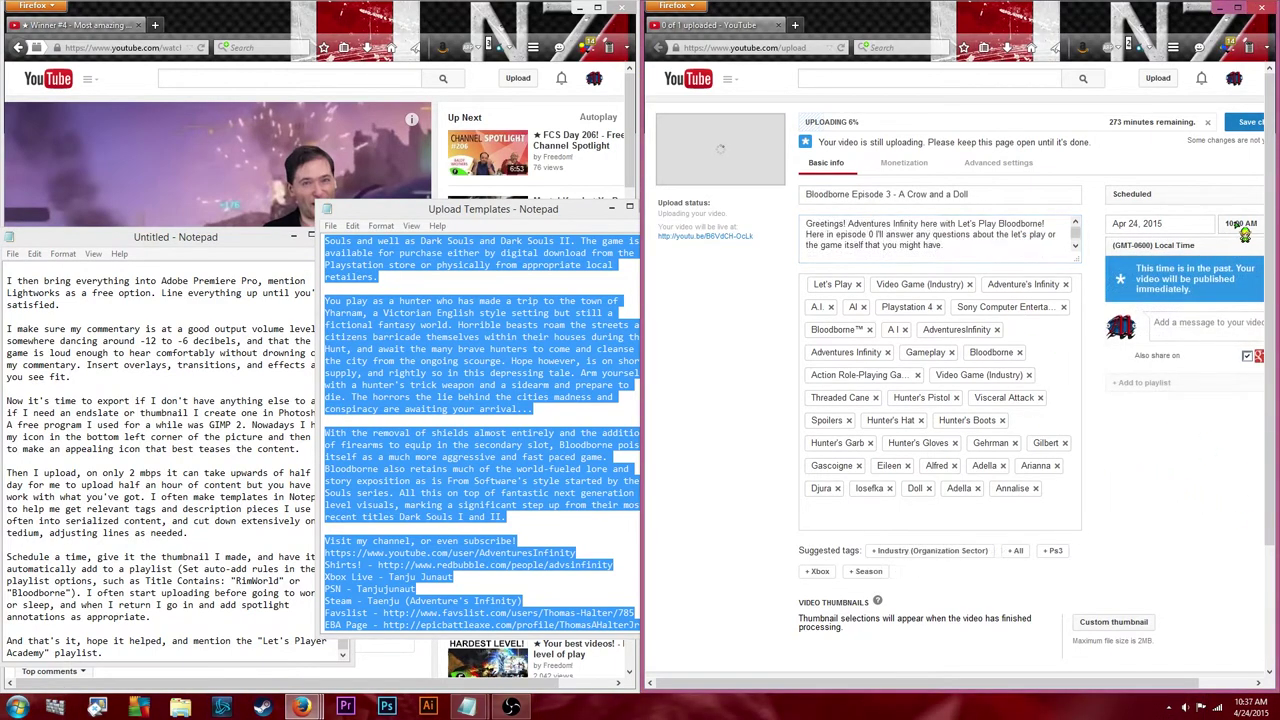
pyautogui.click(1242, 226)
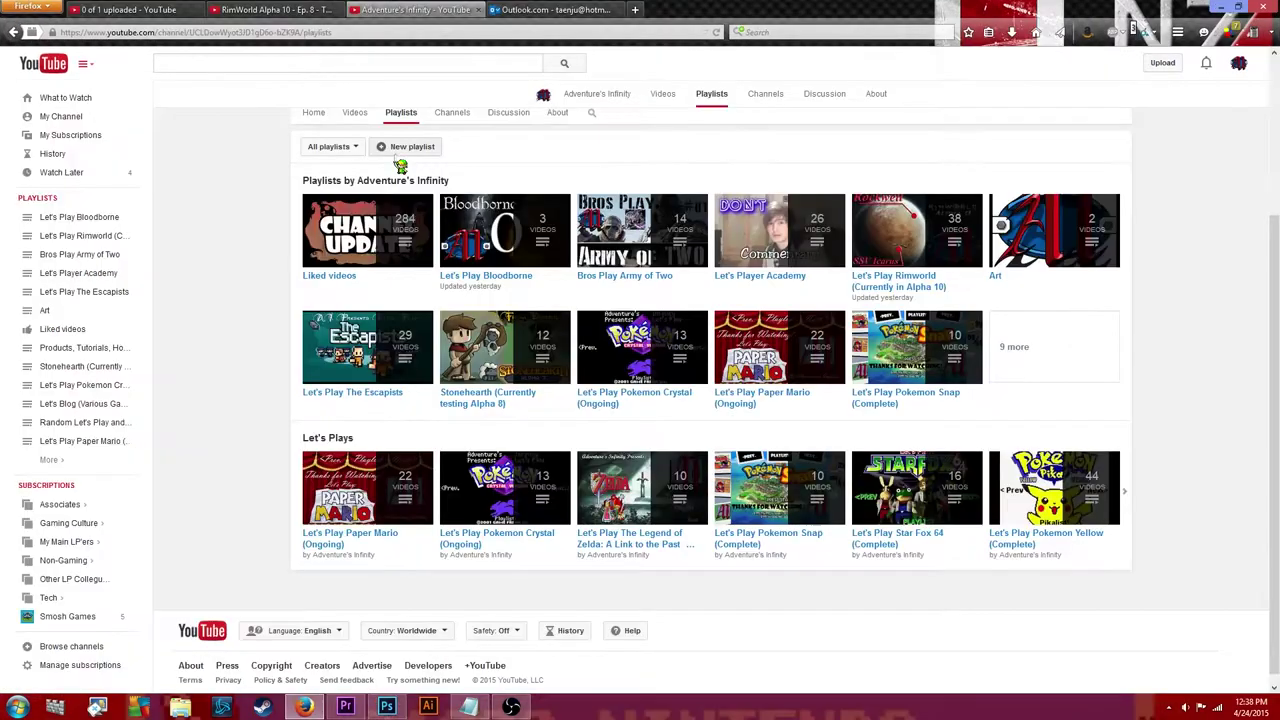
# - Give the Let's Play Bloodborne playlist a 'Title contains Bloodborne Episode' auto-add rule and save it
pyautogui.click(488, 276)
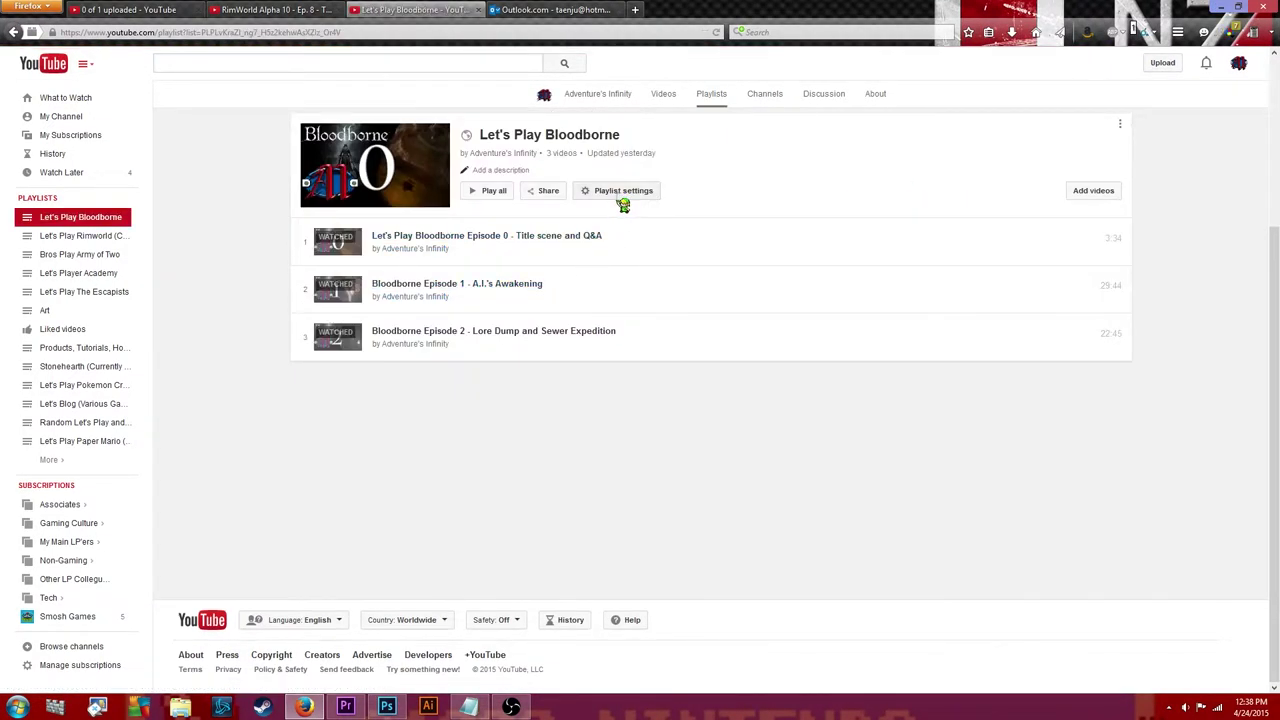
pyautogui.click(621, 193)
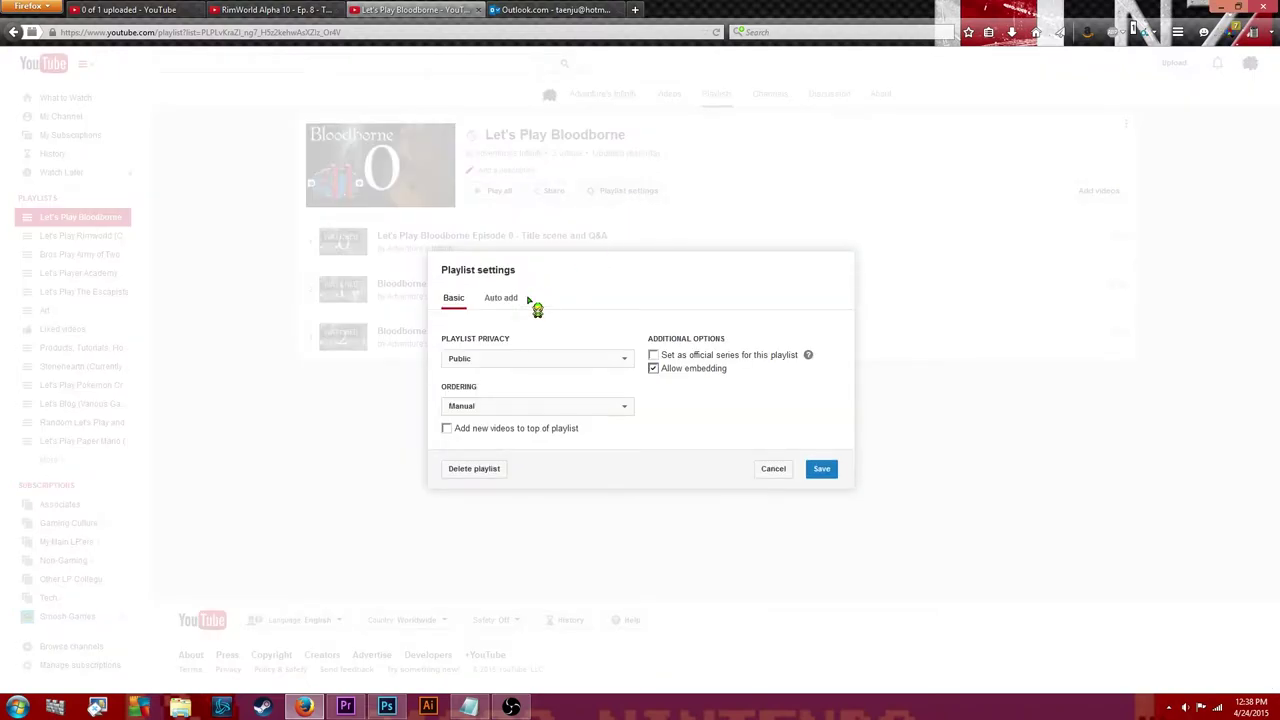
pyautogui.click(503, 300)
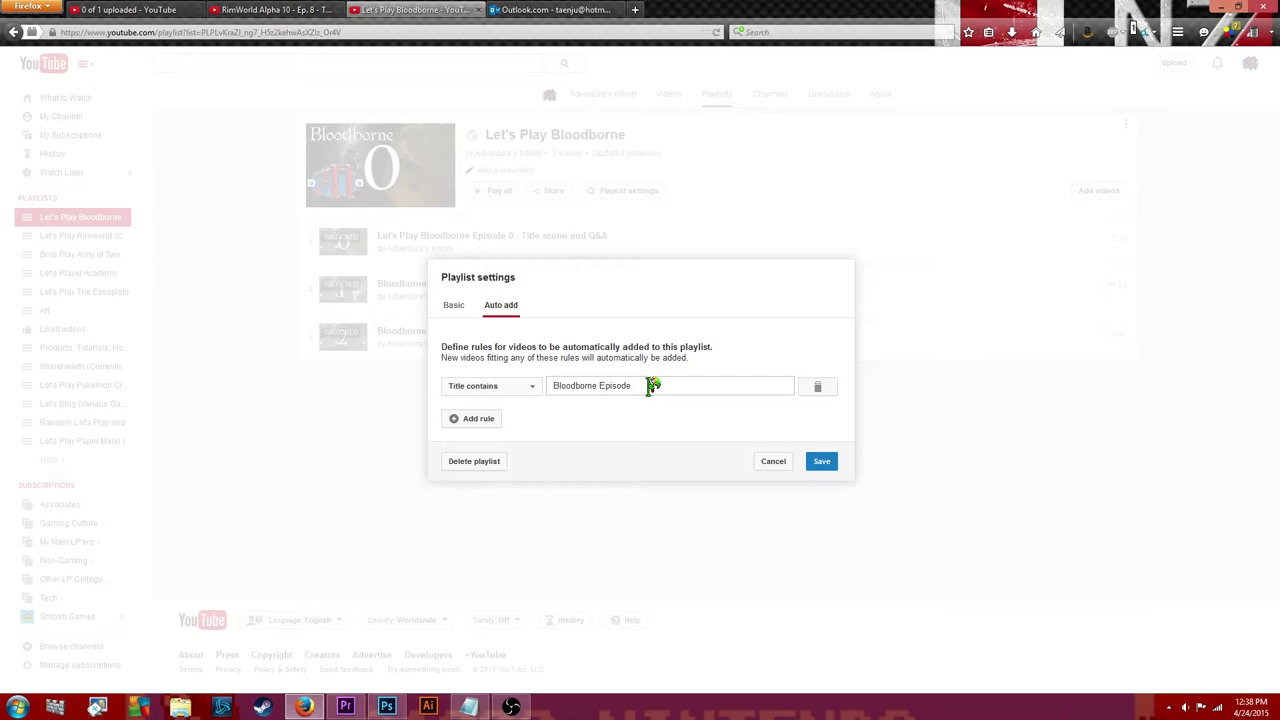
pyautogui.click(829, 465)
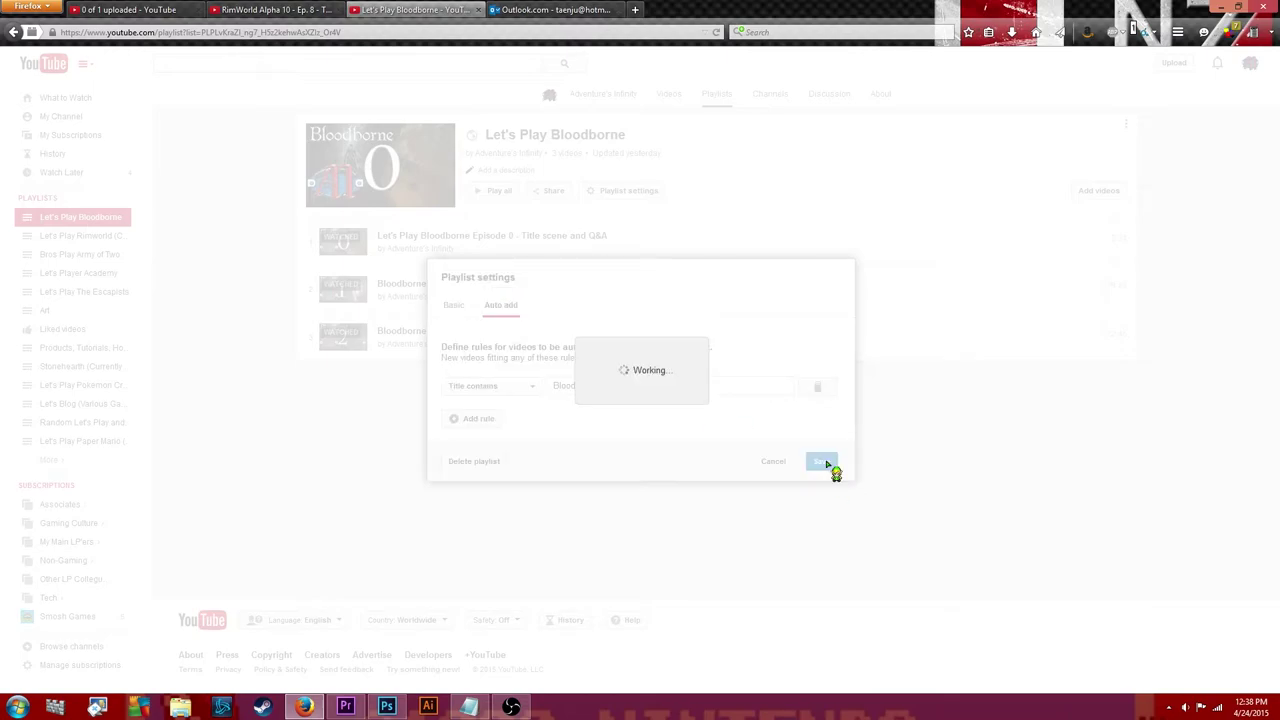